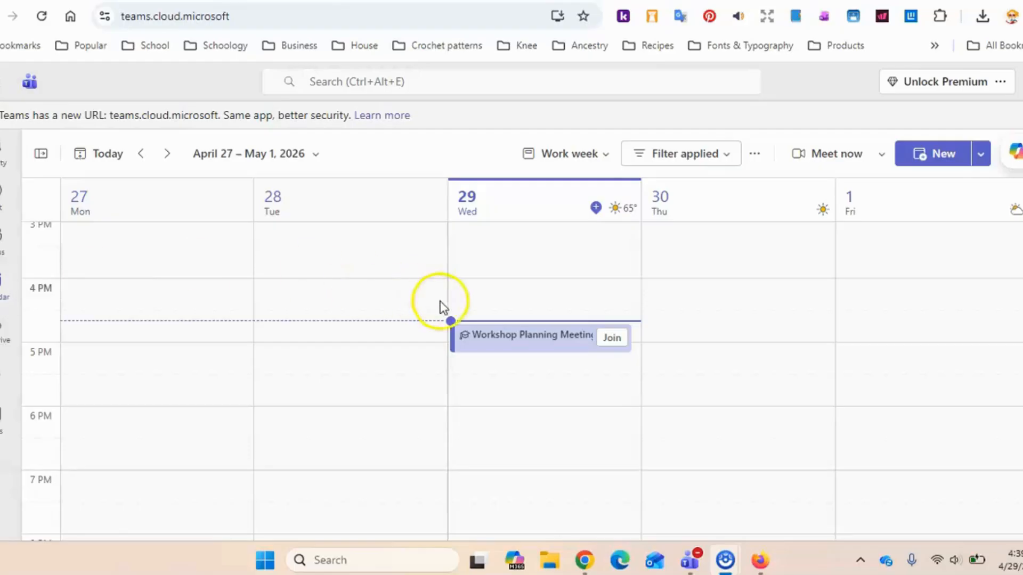
Open the Workshop Planning Meeting event scheduled for Wednesday, April 29 from the calendar.
click(482, 342)
click(482, 346)
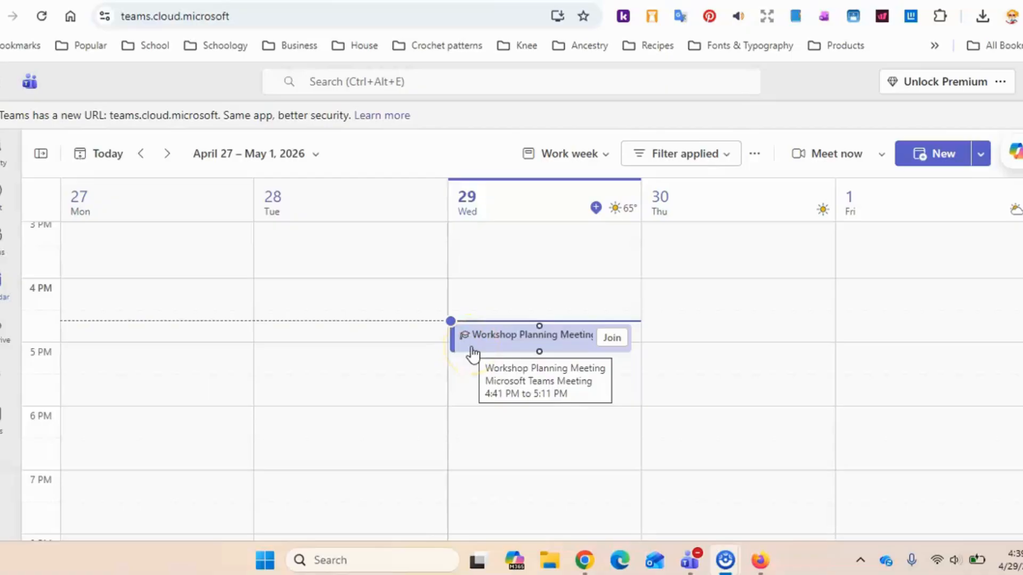
click(520, 336)
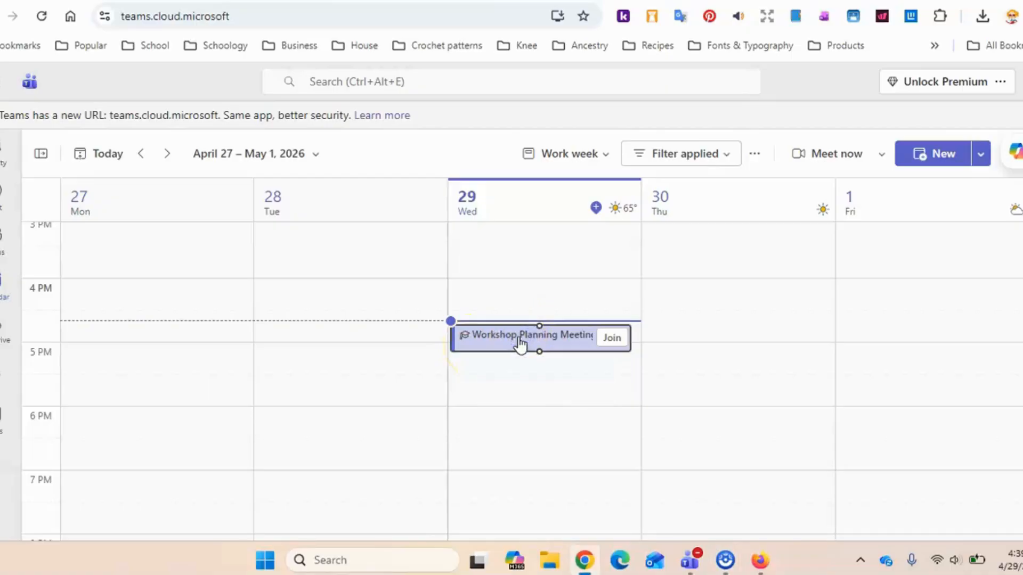
double_click(520, 340)
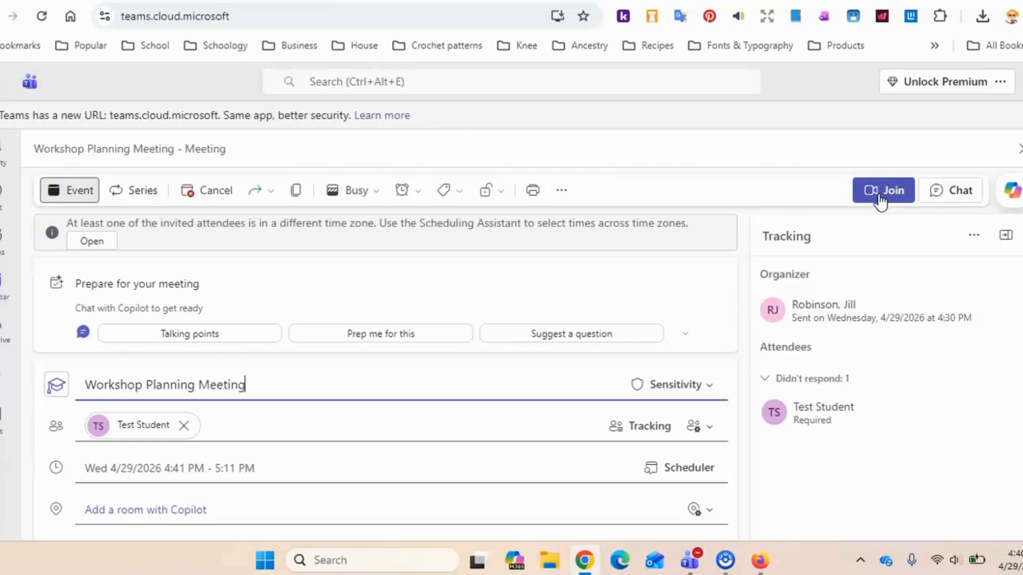
Join the Workshop Planning Meeting with computer audio and the camera off, and mute the microphone in the meeting.
click(887, 198)
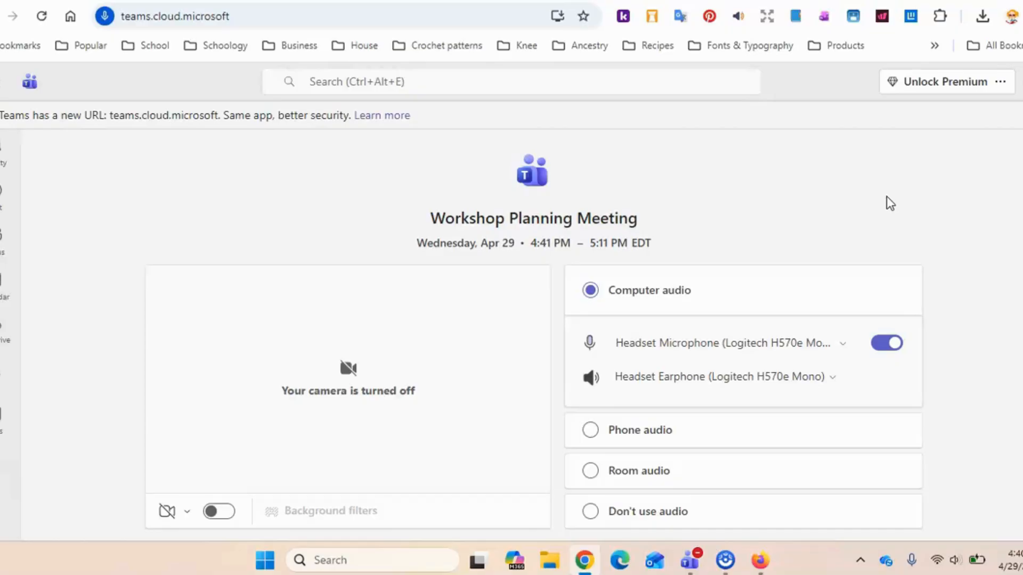
scroll(889, 202, down, 2)
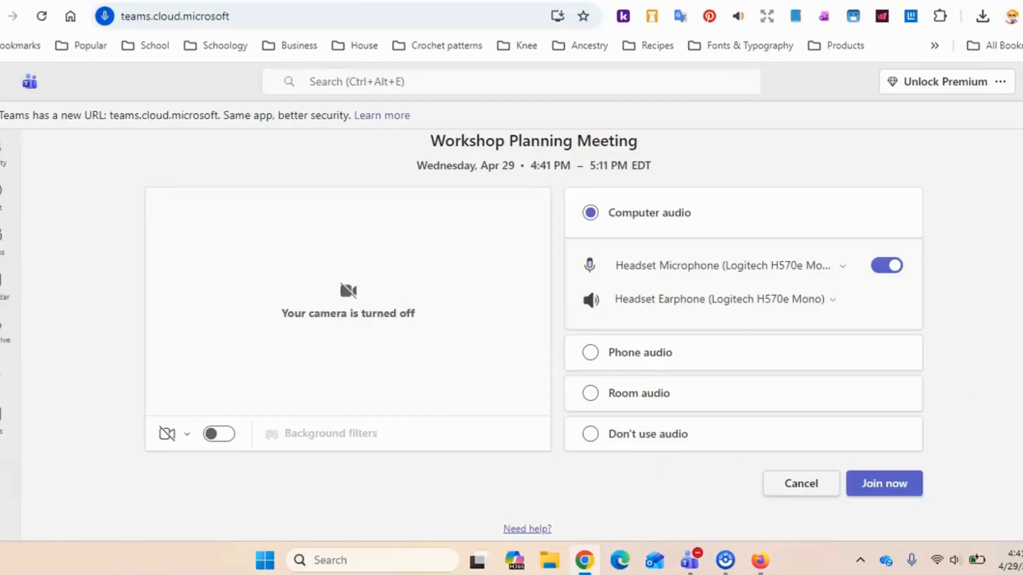
click(899, 494)
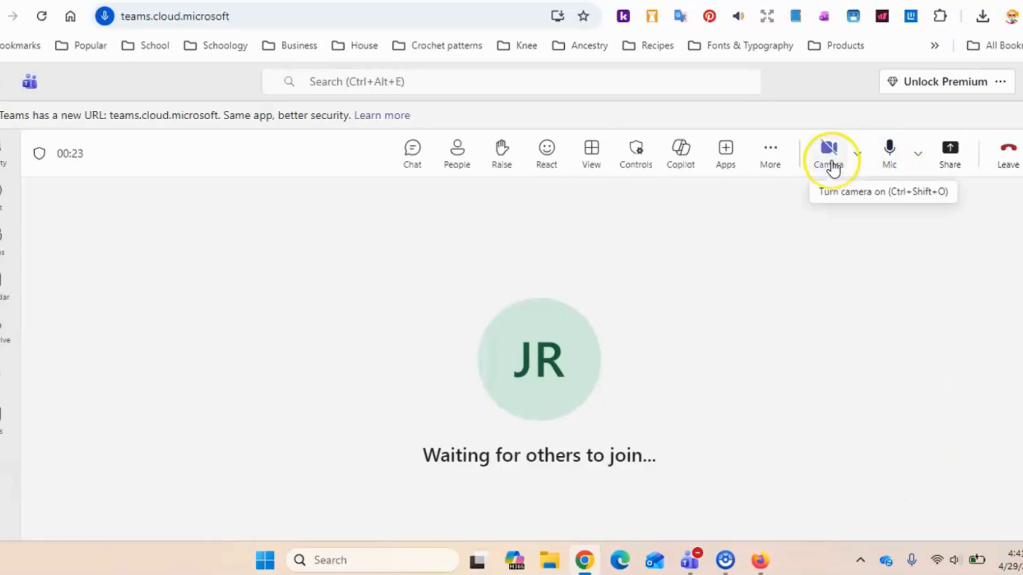
click(886, 169)
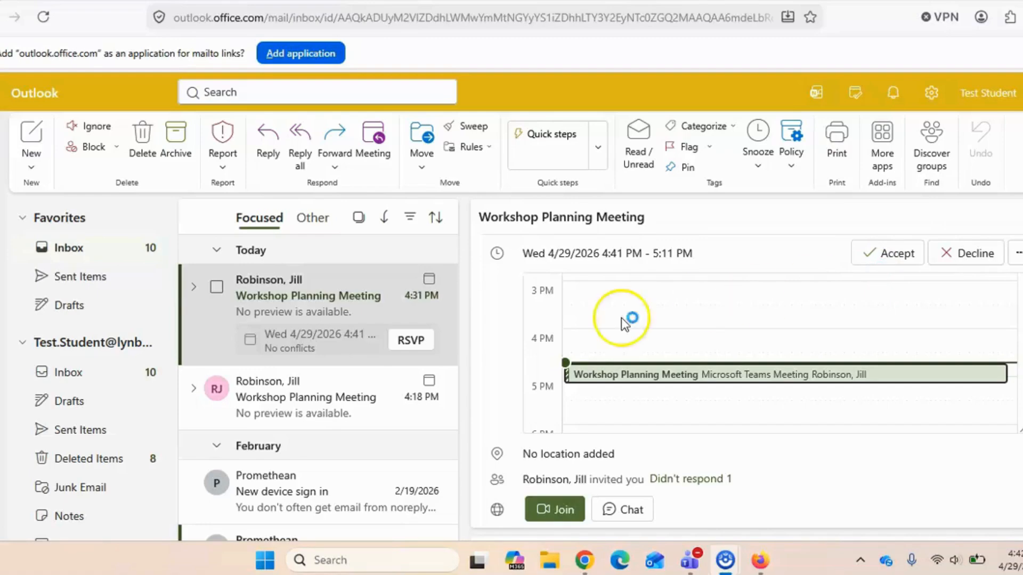
In the attendee's Outlook in Firefox, accept the Wednesday 4/29/2026 Workshop Planning Meeting invitation and show the calendar.
click(552, 515)
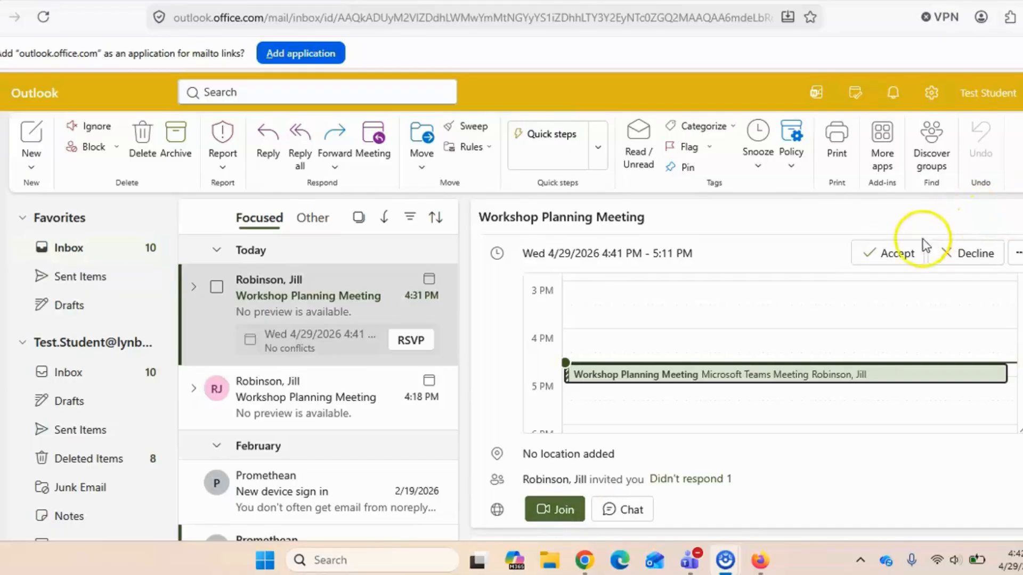
click(897, 255)
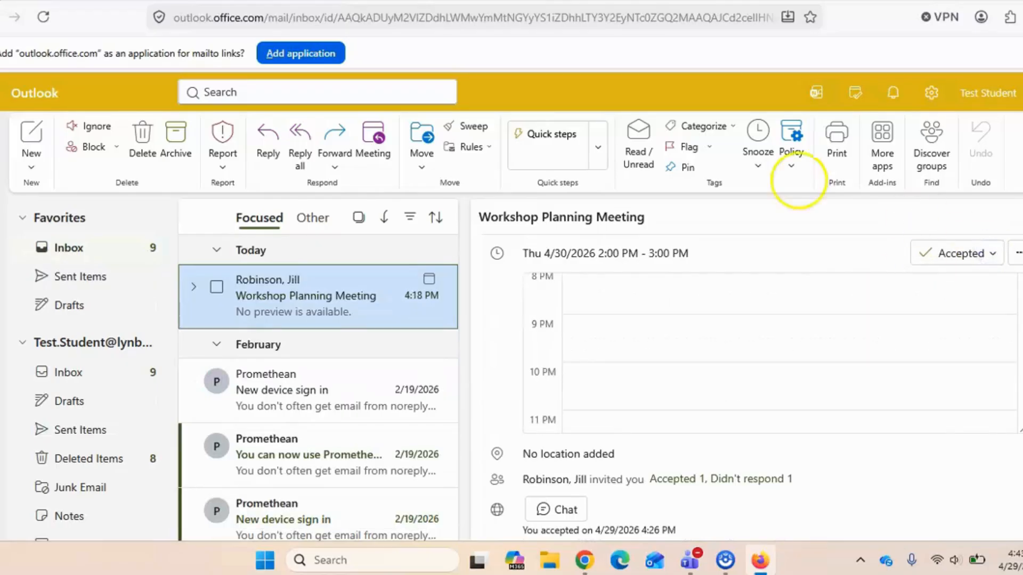
click(0, 143)
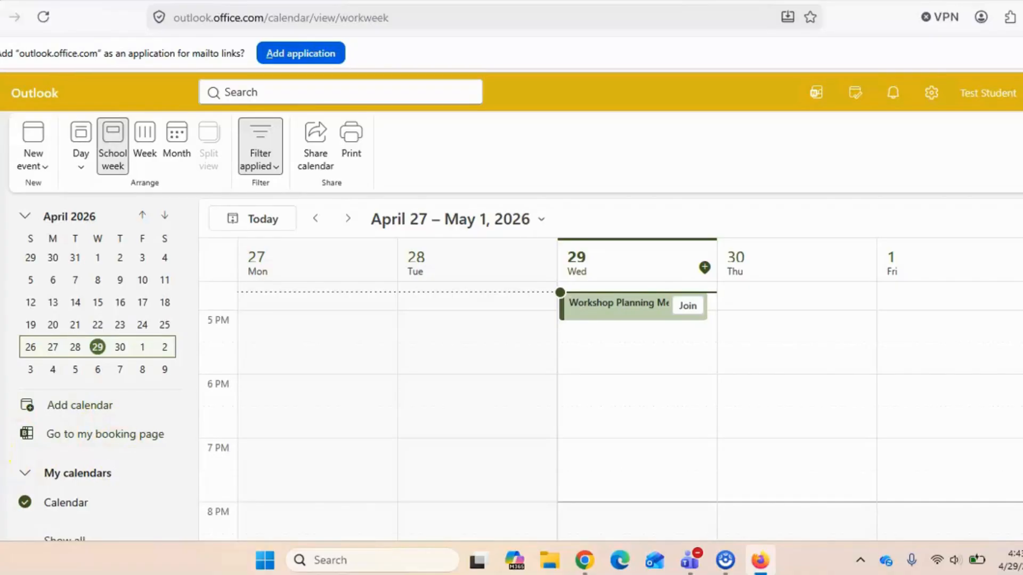
Switch back to the Teams meeting in Chrome and unmute the microphone.
key(alt+Tab)
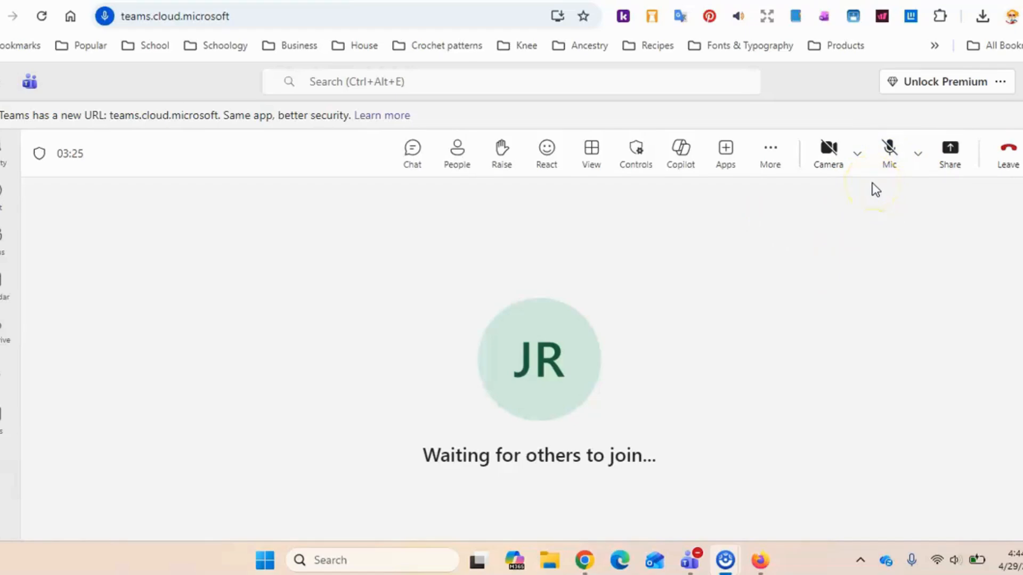
click(888, 163)
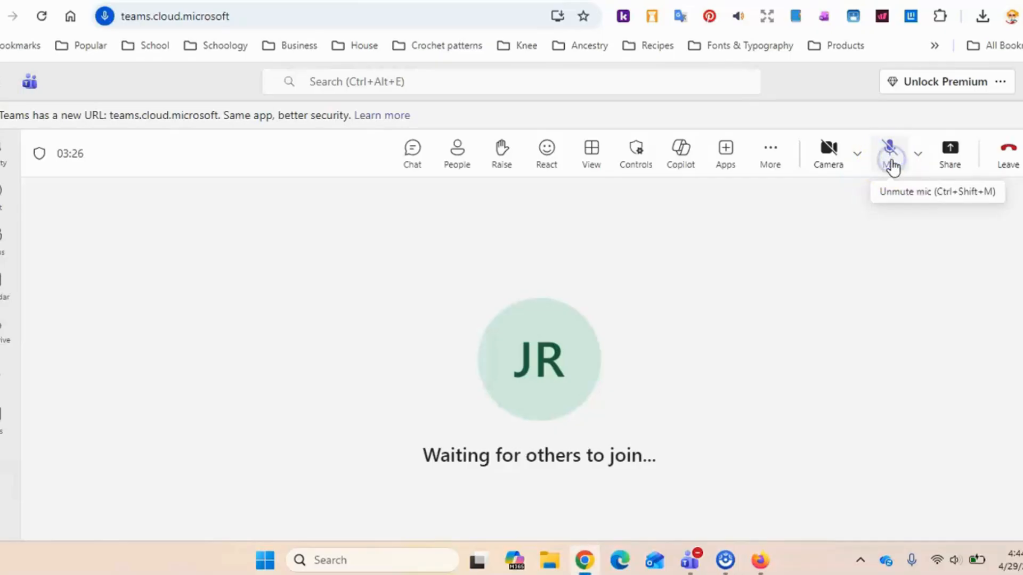
click(874, 266)
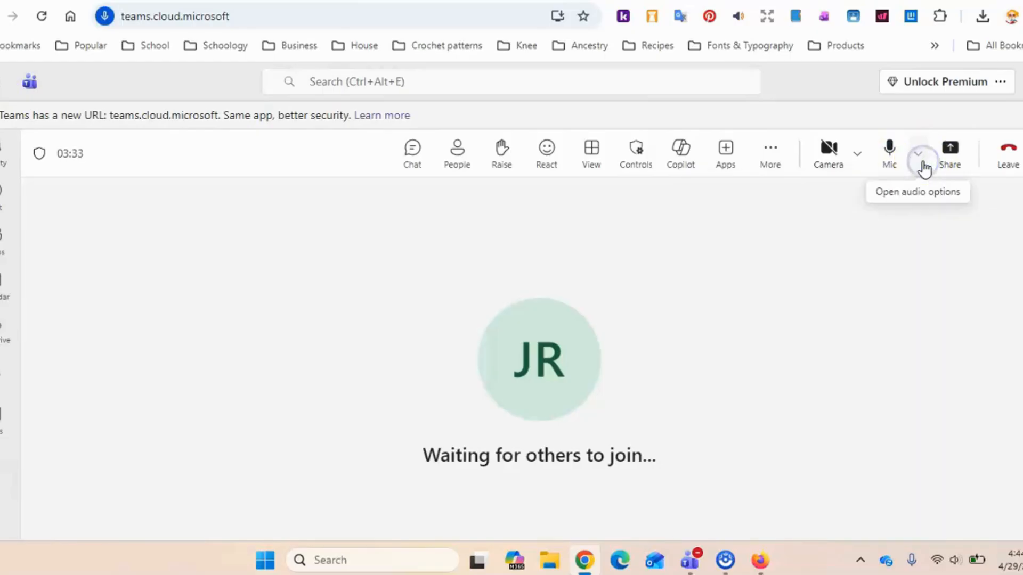
Open the meeting's audio options and check the speaker, its volume slider, the microphone and its input level.
click(922, 163)
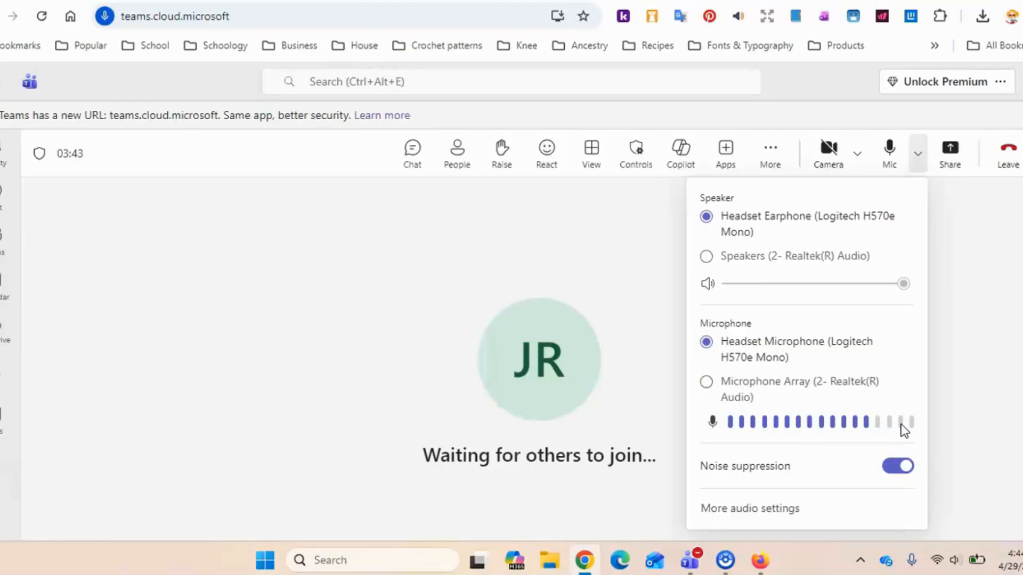
click(811, 292)
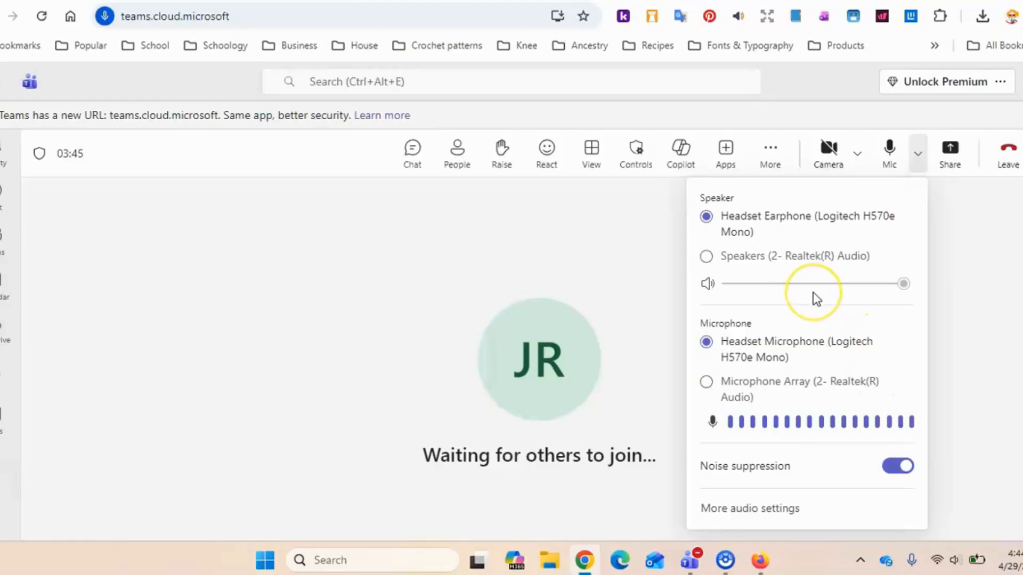
click(904, 293)
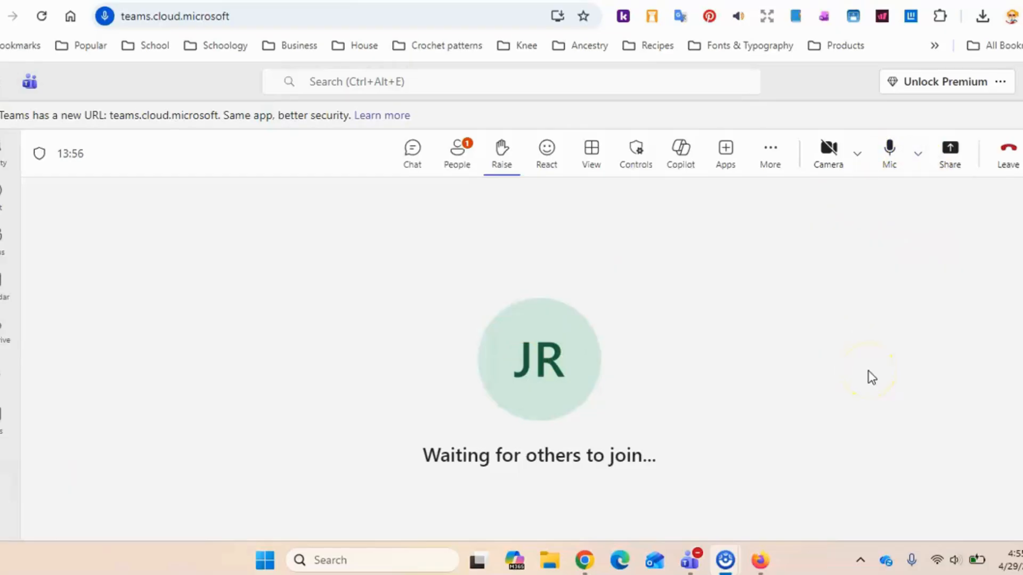
Raise the Windows system volume to about 80 percent in the quick settings and close them.
click(955, 562)
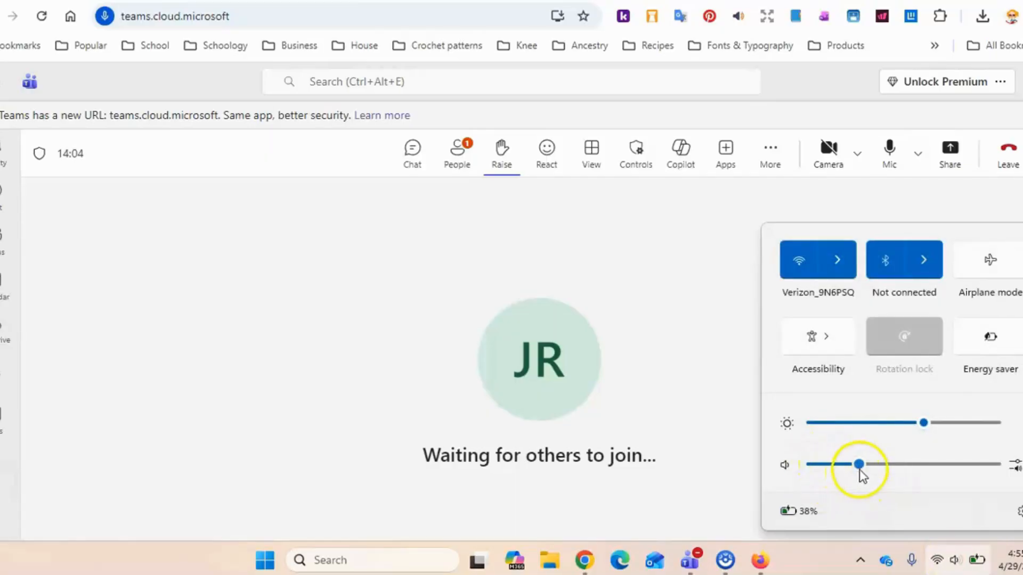
drag(870, 469, 962, 471)
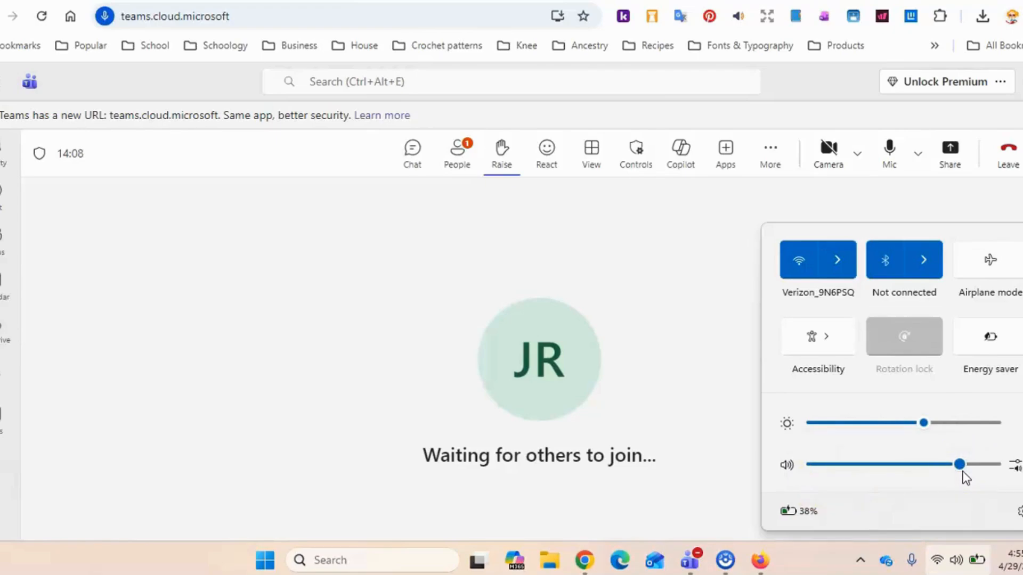
click(726, 385)
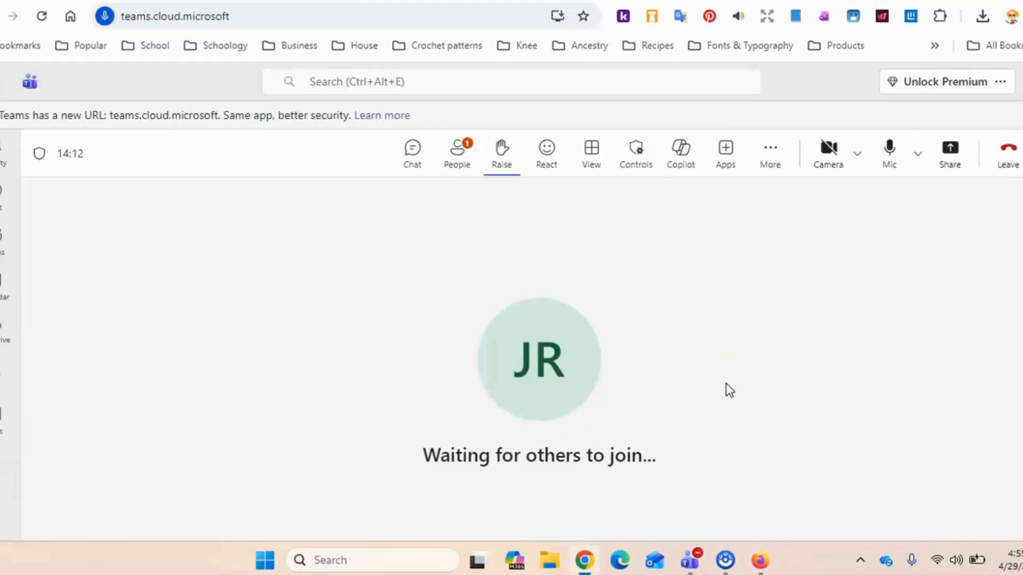
Look over the meeting's camera options and open the full video effects and settings.
click(812, 162)
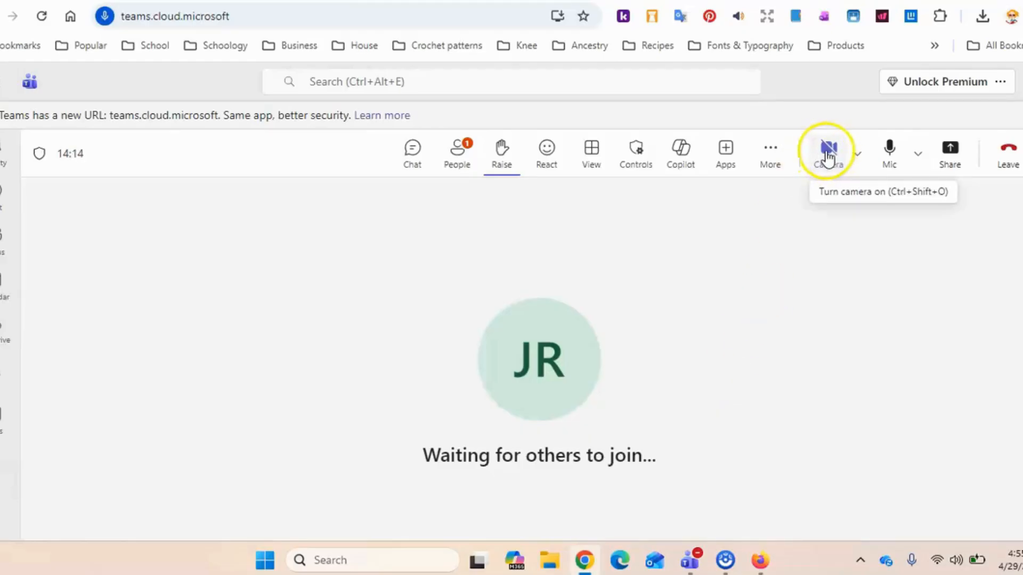
click(854, 160)
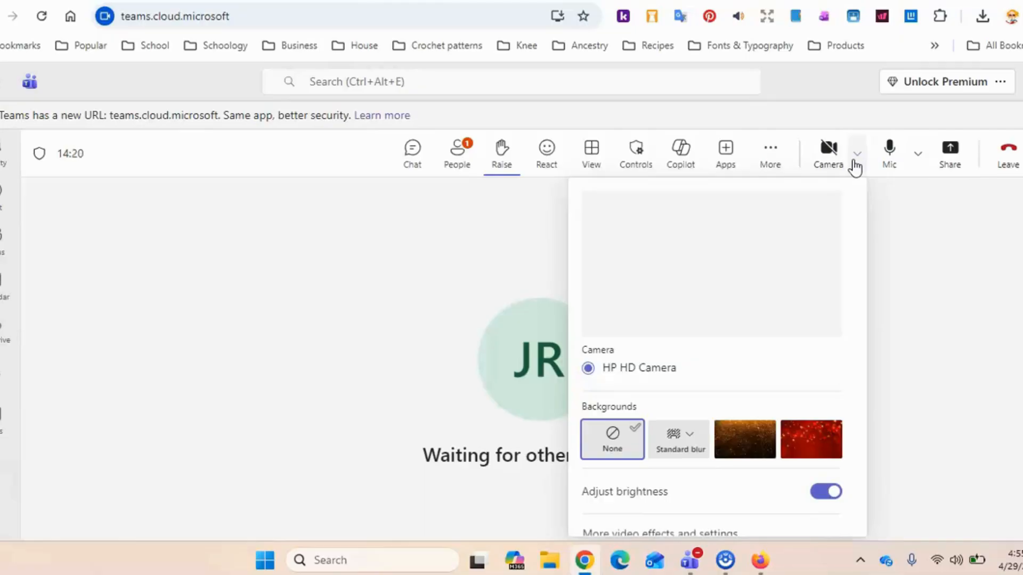
key(Escape)
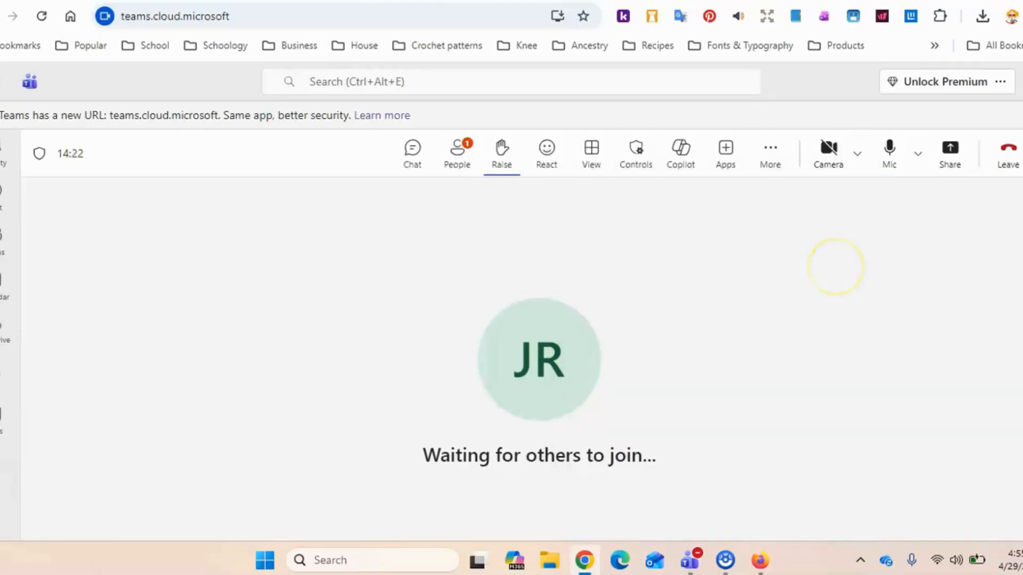
click(857, 155)
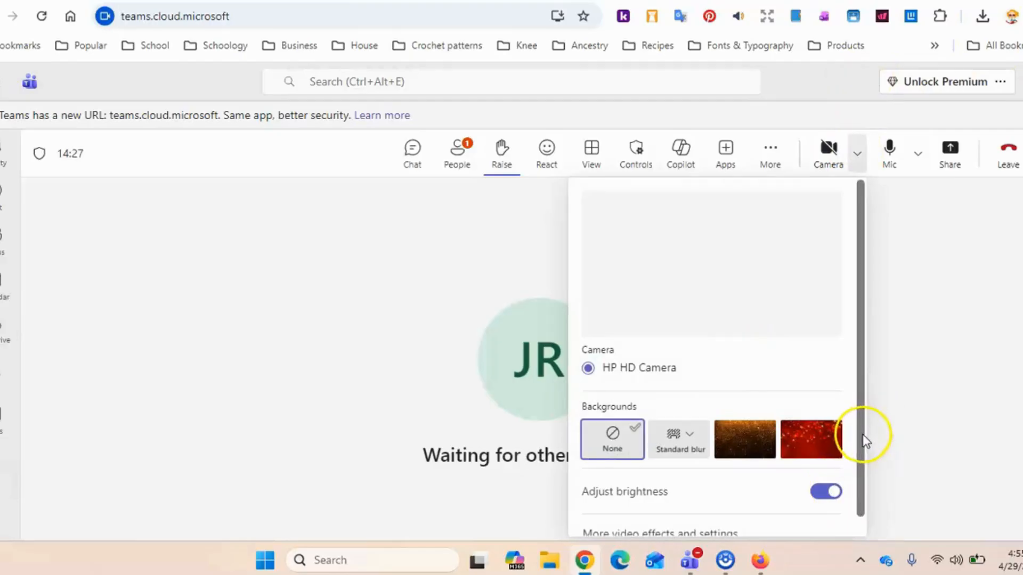
drag(860, 435, 858, 471)
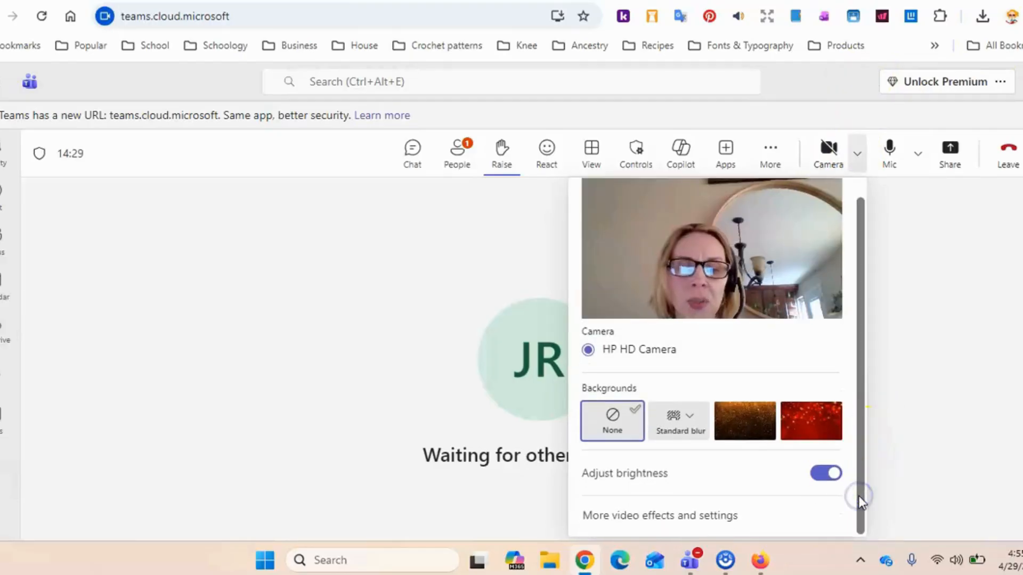
click(655, 516)
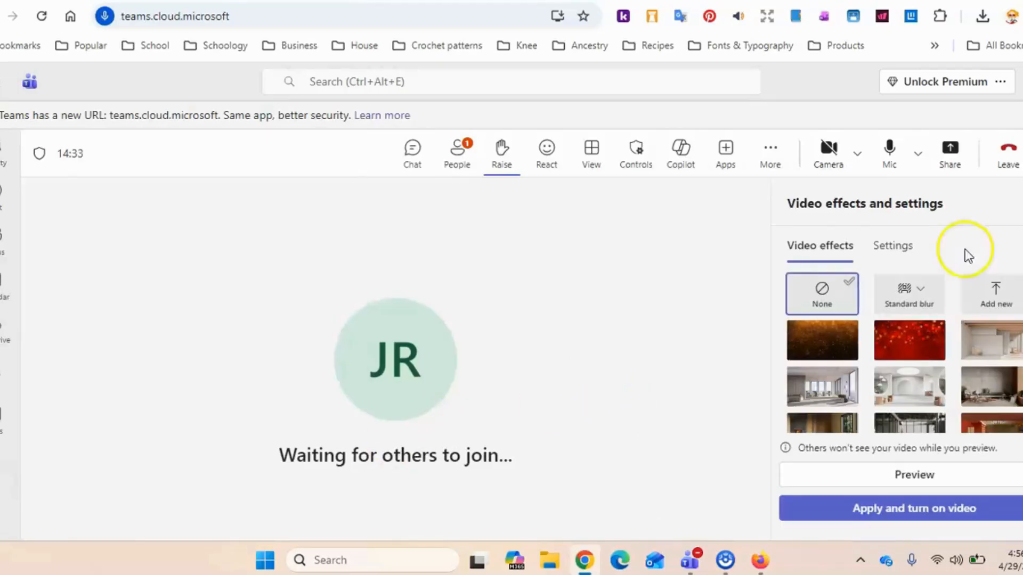
Show the video settings and check the Camera section for the HP HD Camera device.
click(900, 253)
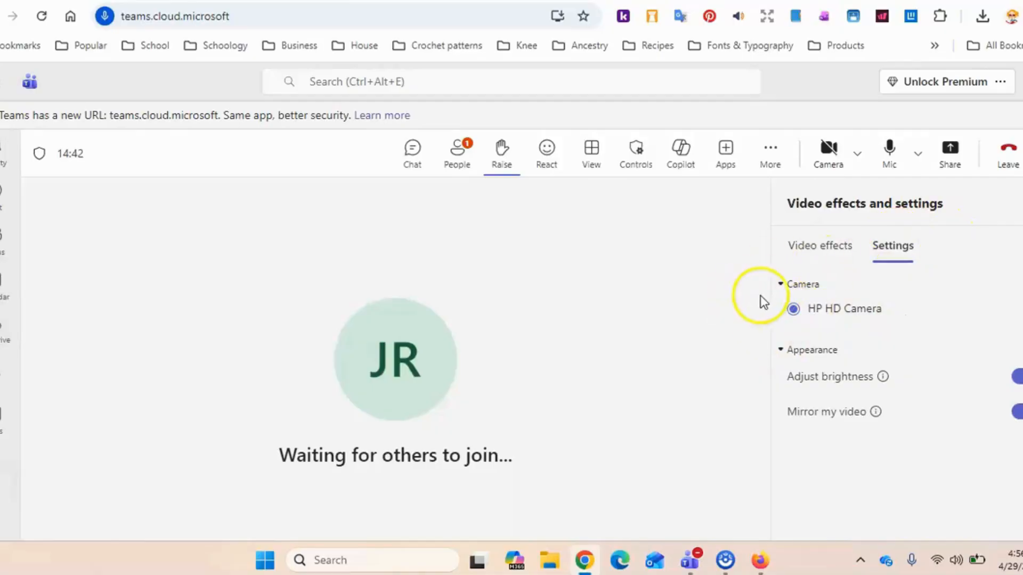
click(780, 290)
click(780, 291)
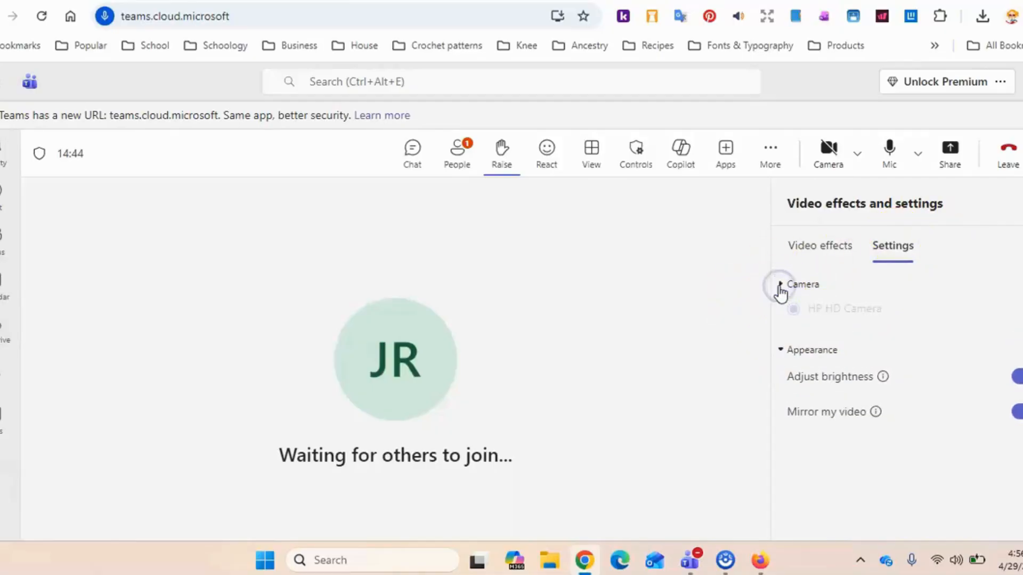
click(781, 291)
click(780, 287)
click(856, 316)
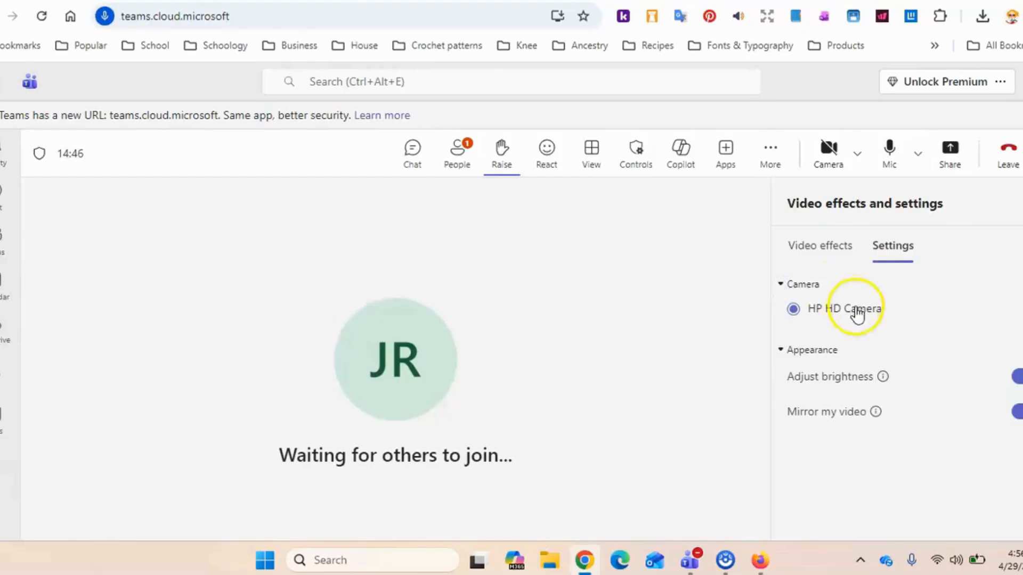
click(848, 328)
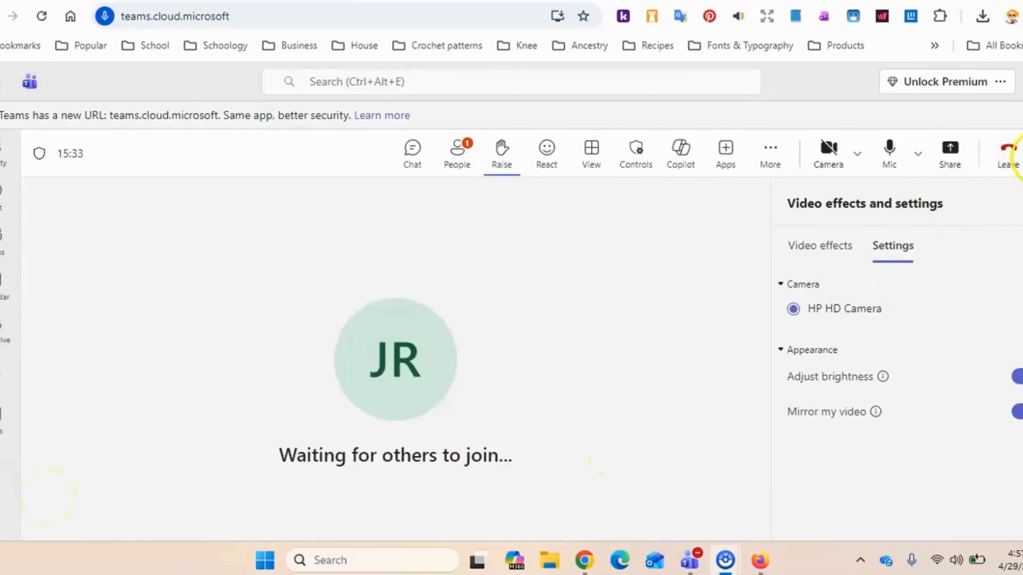
Open the options for leaving or ending the Workshop Planning Meeting.
click(1009, 153)
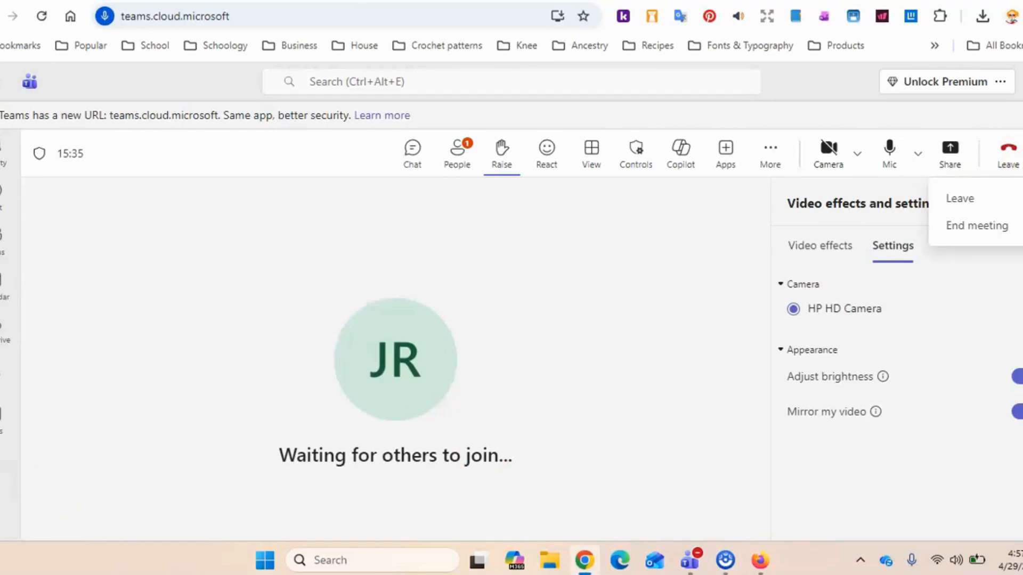